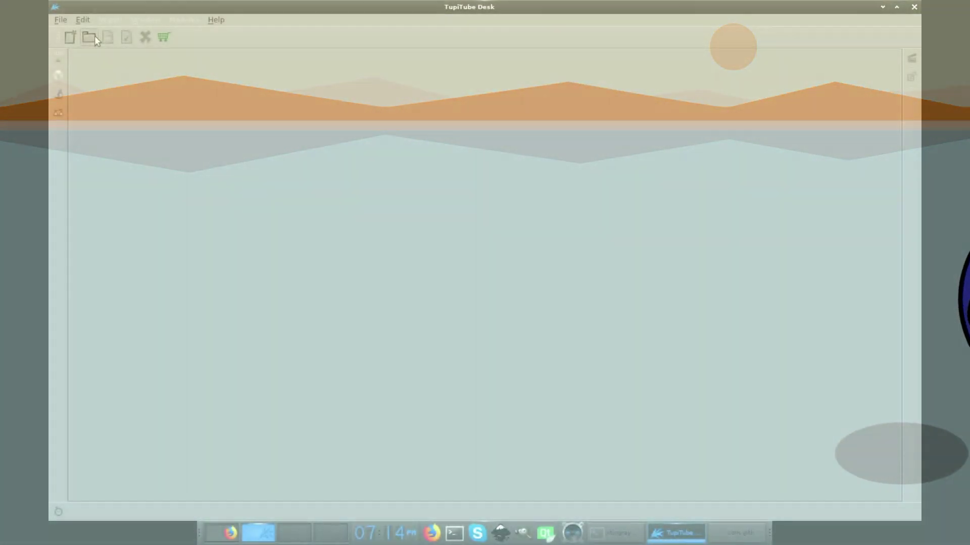
Step: Open the globo_v8.tup project file
click(95, 36)
click(414, 172)
double_click(415, 171)
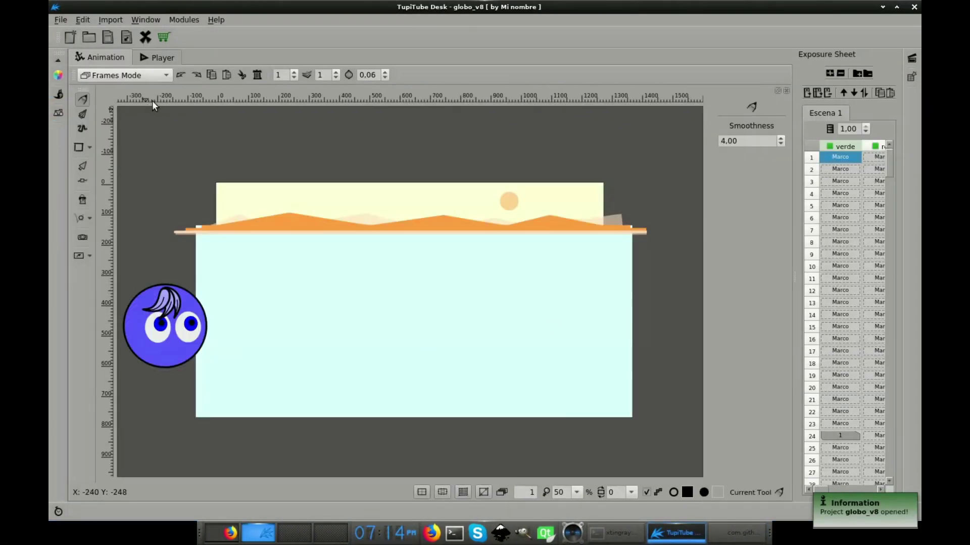
Step: Switch to Static BG Mode, hide the Color Palette, and select the Line shape tool
click(166, 77)
click(160, 90)
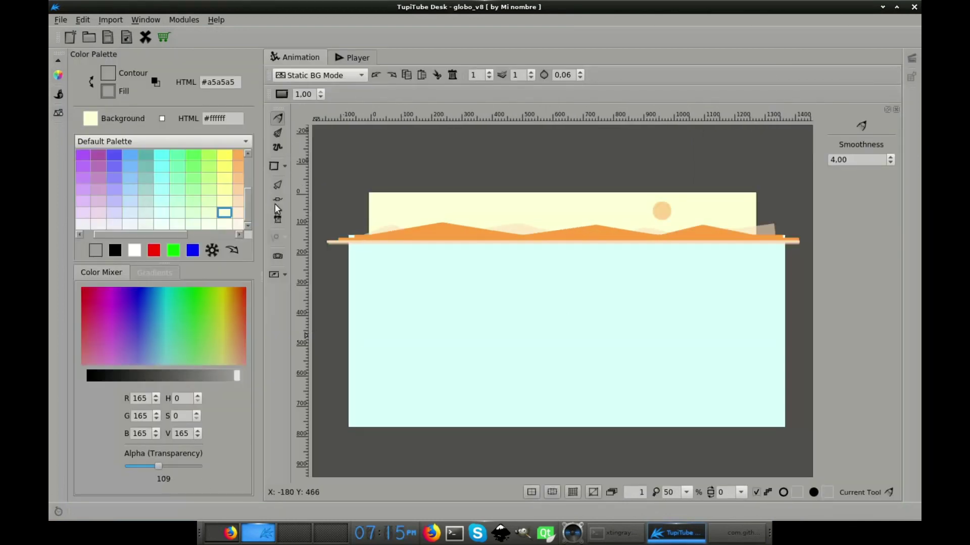
click(59, 76)
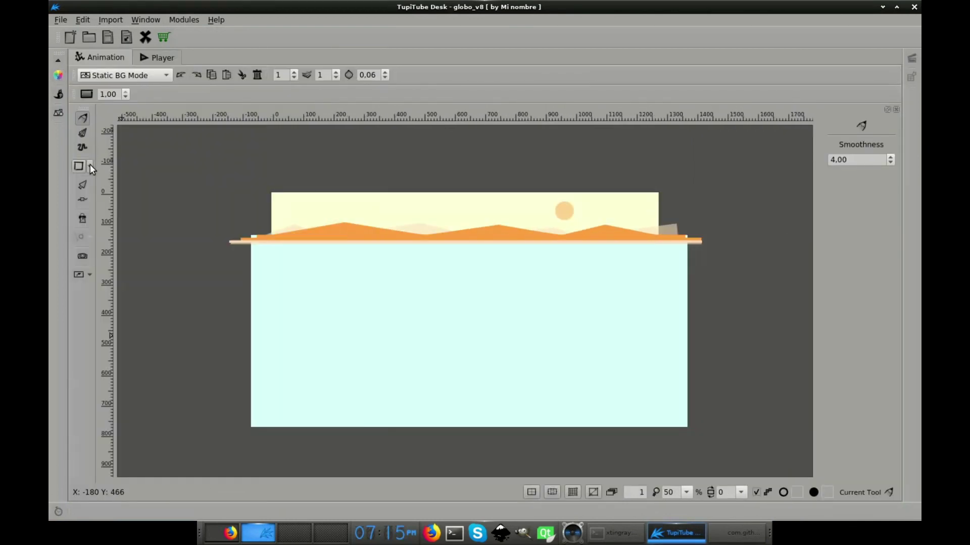
click(91, 164)
click(112, 193)
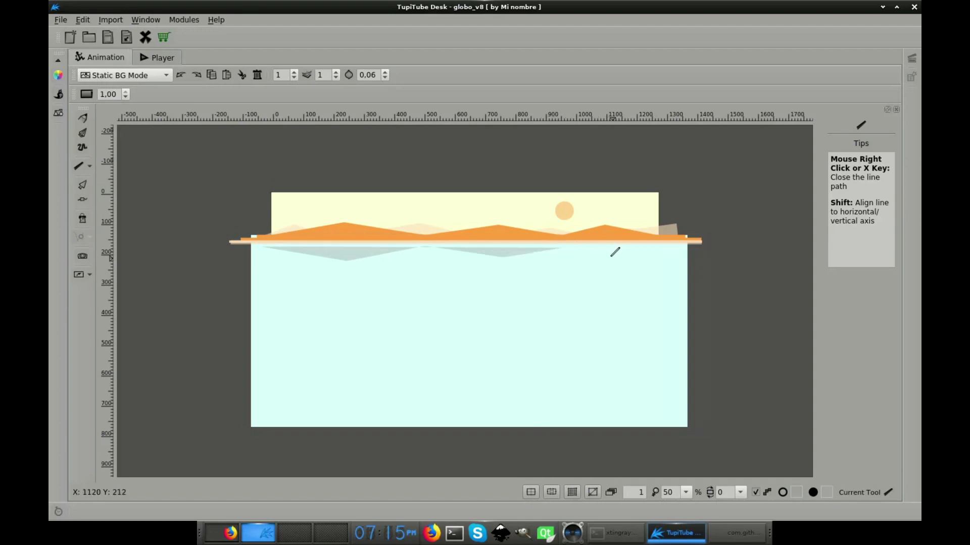
Step: Switch the editing mode from Static BG Mode back to Frames Mode
click(151, 74)
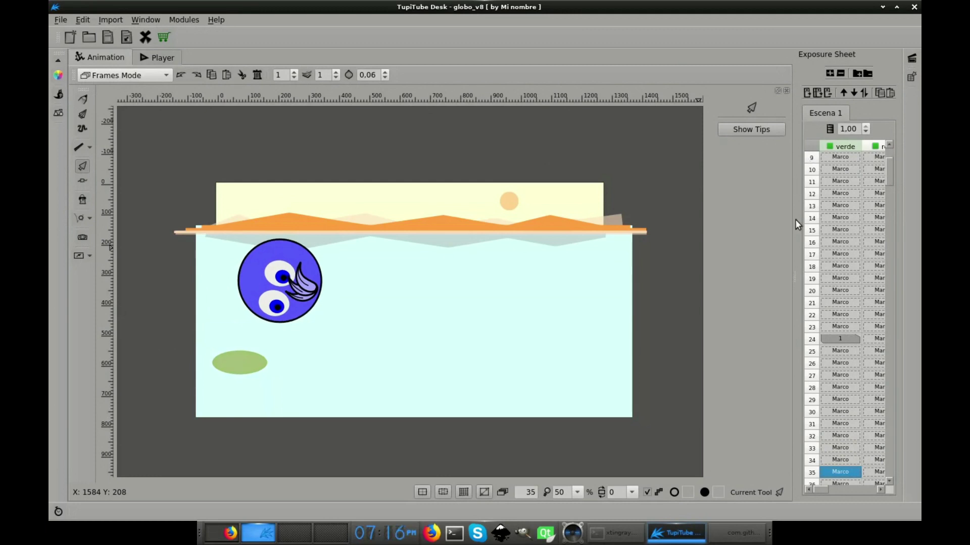
Step: Widen the Exposure Sheet, then step through the rojo and Azul frames up to frame 112
mouse_move(795, 219)
mouse_down()
mouse_move(581, 224)
mouse_move(589, 224)
mouse_up()
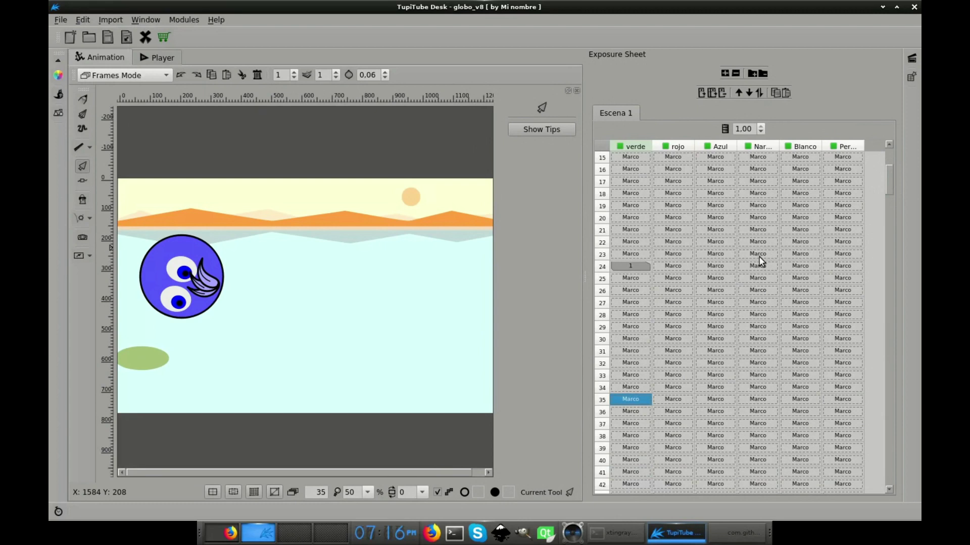
scroll(758, 256, down, 5)
scroll(757, 256, down, 3)
scroll(757, 256, down, 2)
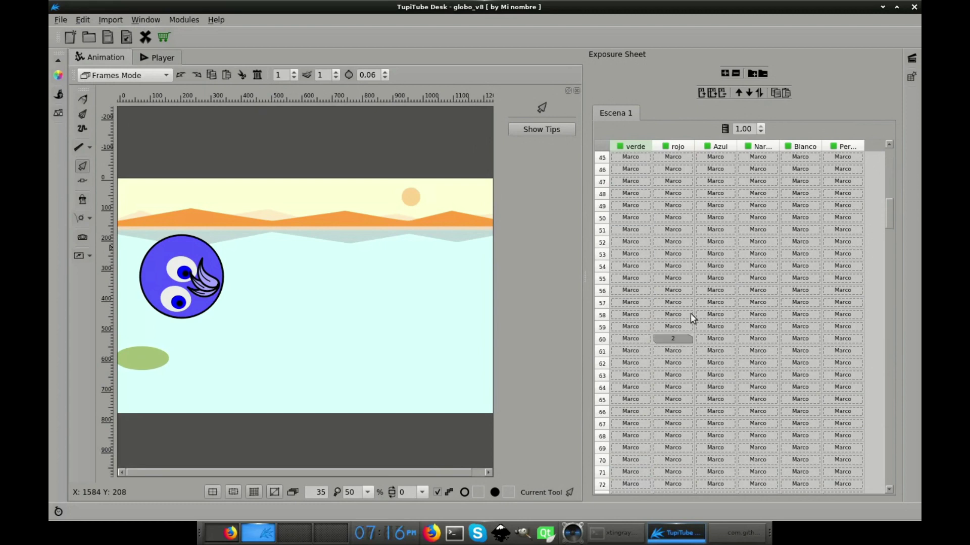
click(676, 340)
key(Down)
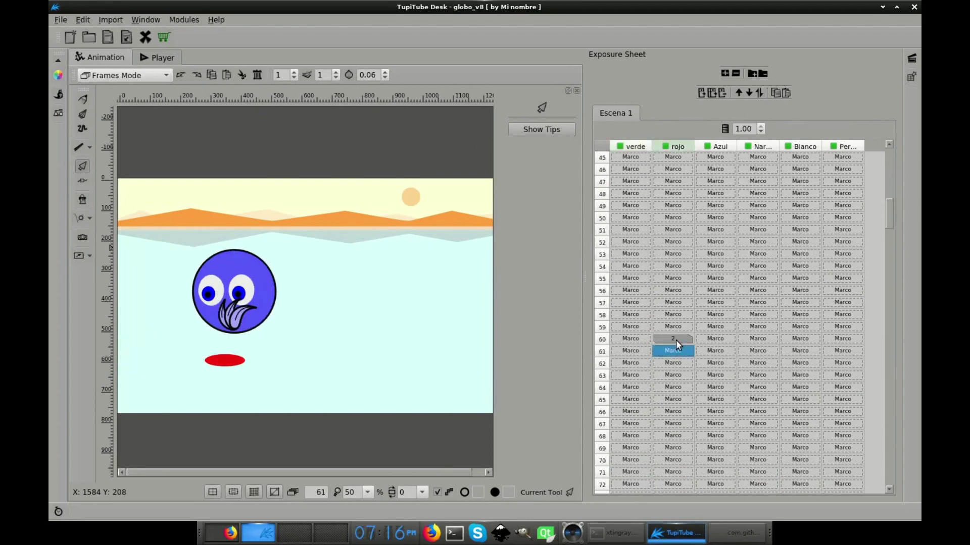
key(Down)
key(Down)
key(Down)
key(Down)
key(Down)
key(Down)
key(Down)
key(Down)
key(Down)
key(Down)
key(Down)
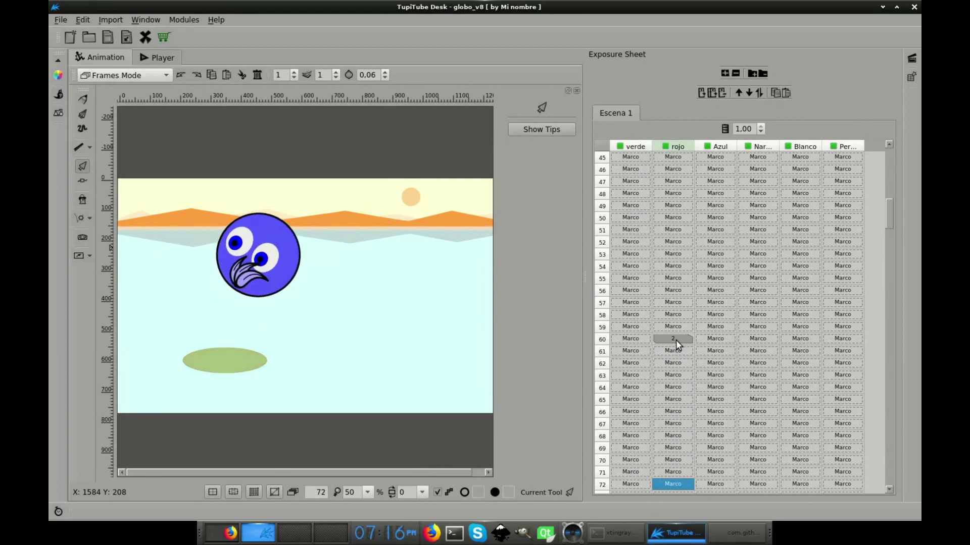
key(Down)
key(Down)
key(Down)
key(Down)
scroll(754, 240, down, 5)
scroll(754, 240, down, 5)
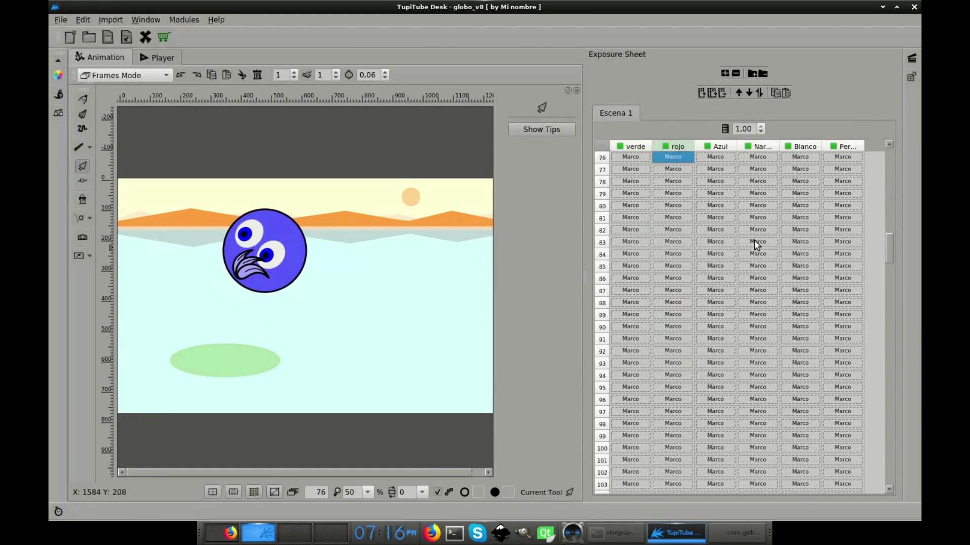
scroll(753, 240, down, 5)
scroll(754, 240, down, 4)
click(725, 218)
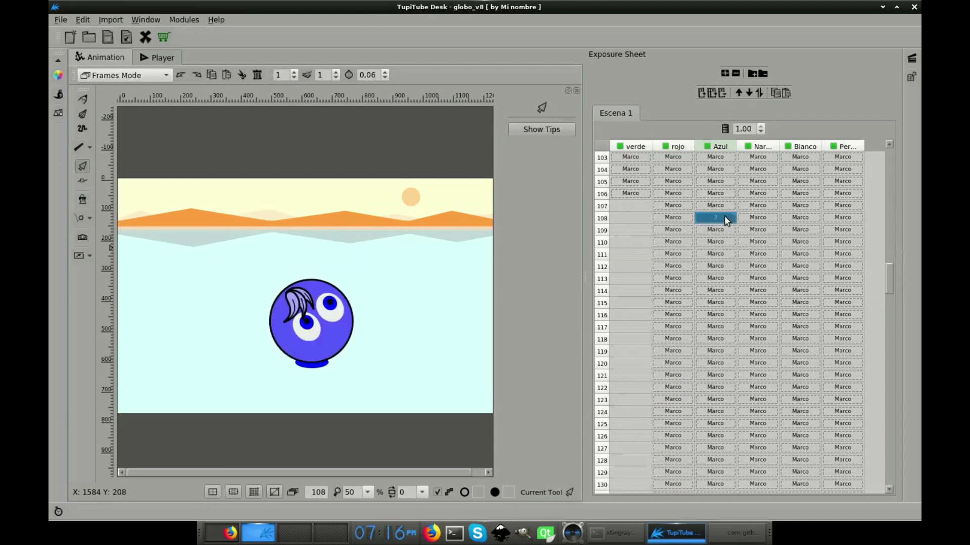
key(Down)
key(Down)
key(Down)
key(Down)
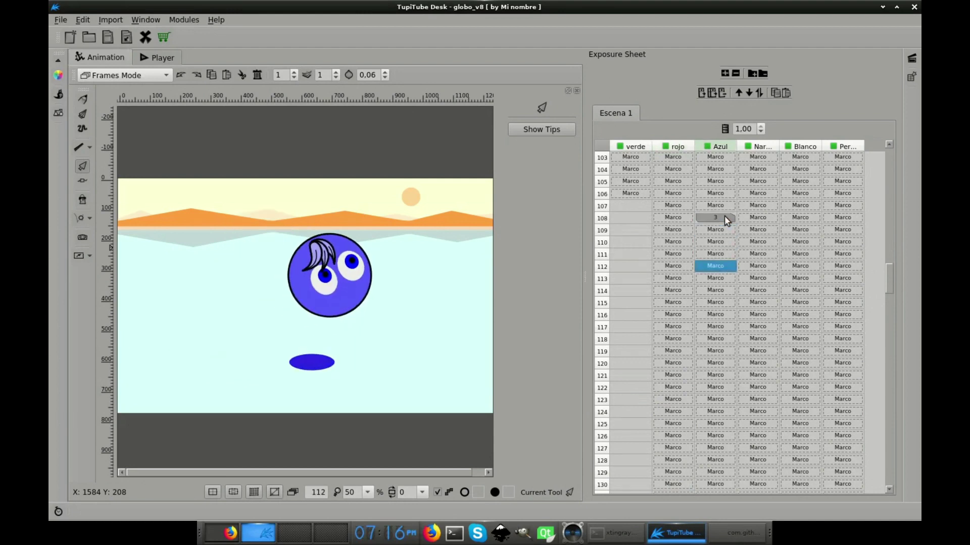